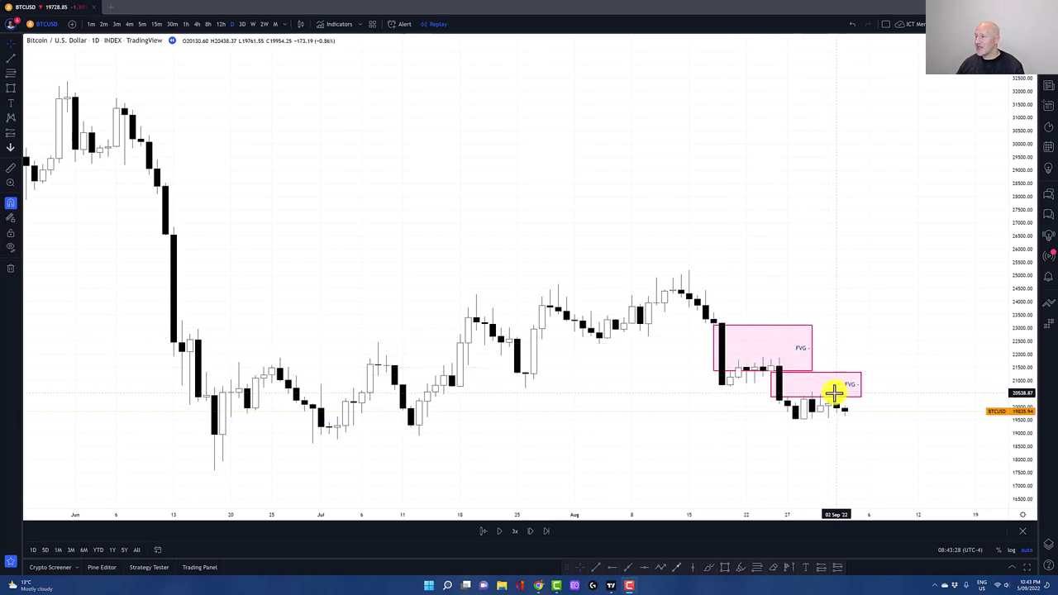
- Select the upper FVG box on the 15-minute BTCUSD chart
click(807, 345)
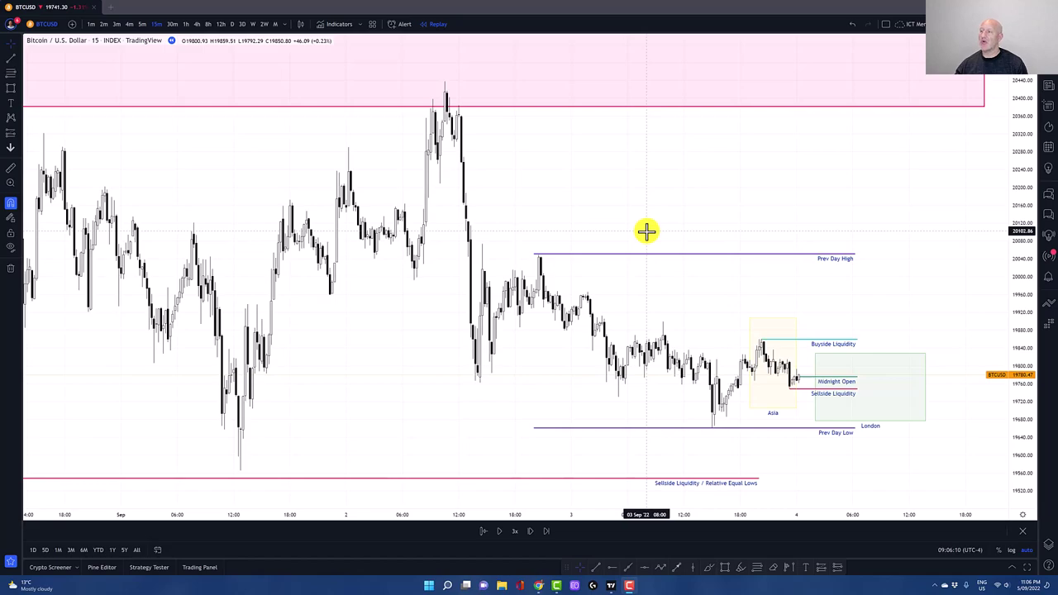
scroll(647, 230, down, 2)
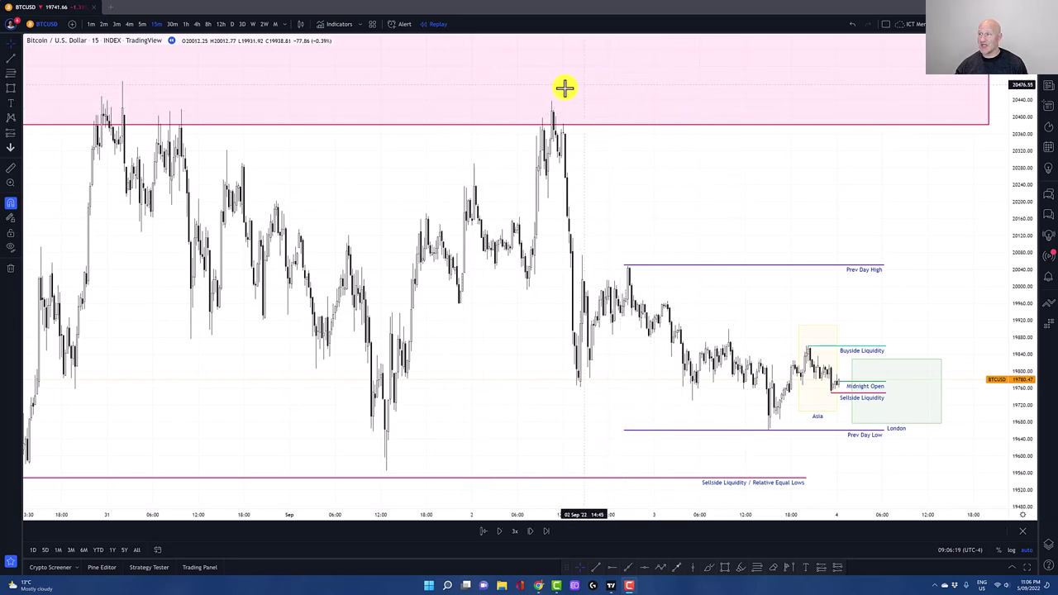
drag(768, 222, 637, 223)
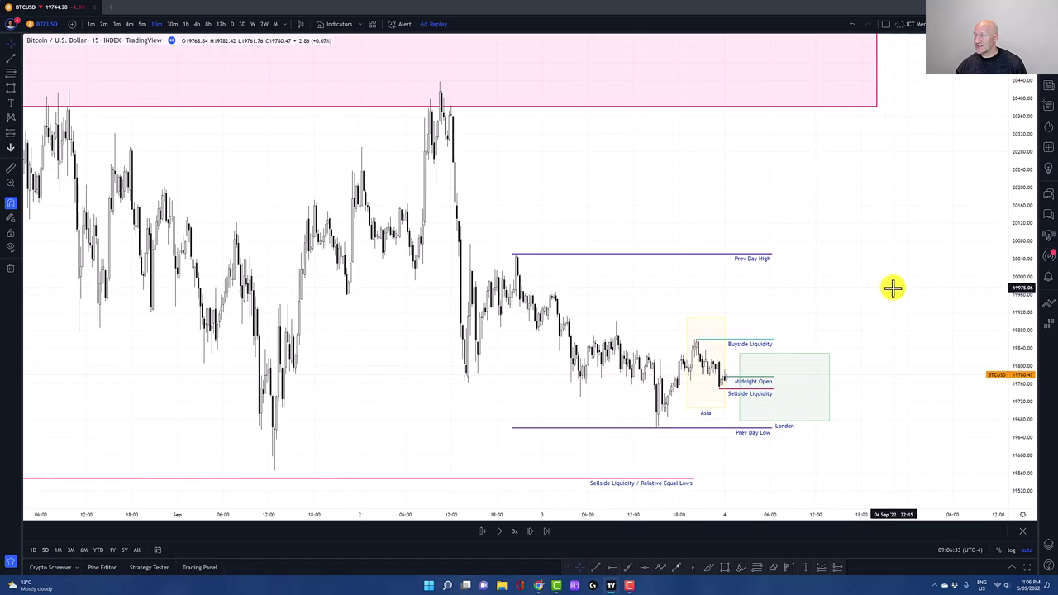
drag(893, 288, 801, 276)
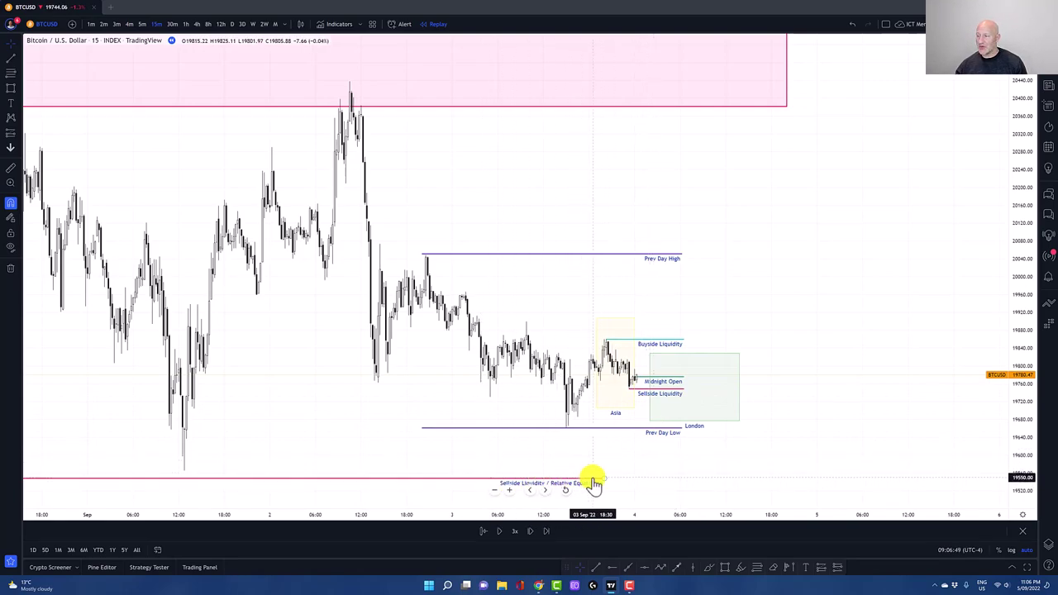
- Change the BTCUSD chart interval to 5 minutes
click(140, 24)
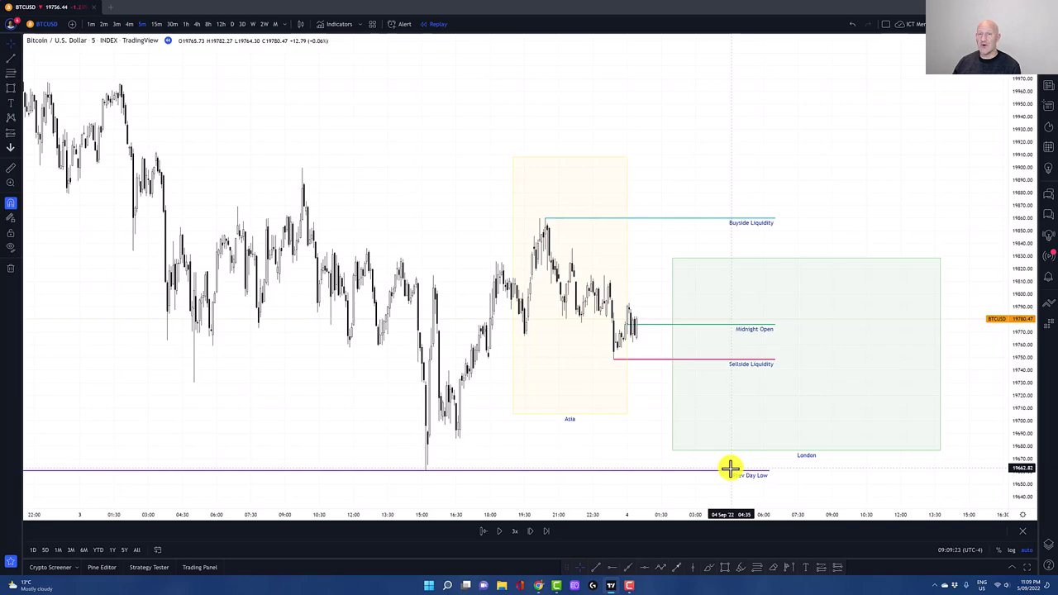
- Play the replay into London and pause once price breaks below Sellside Liquidity
click(502, 531)
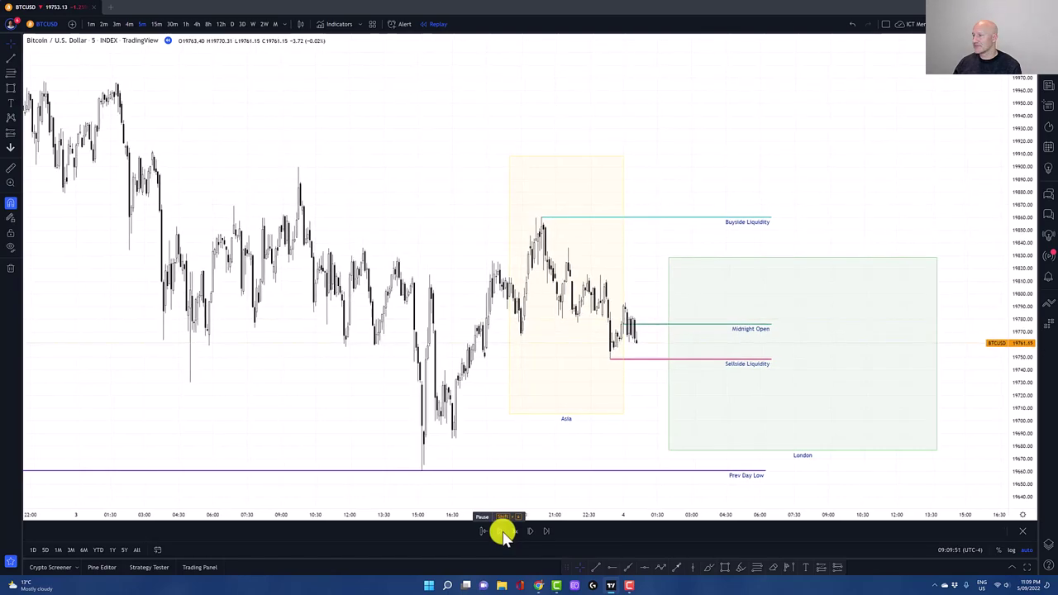
click(501, 532)
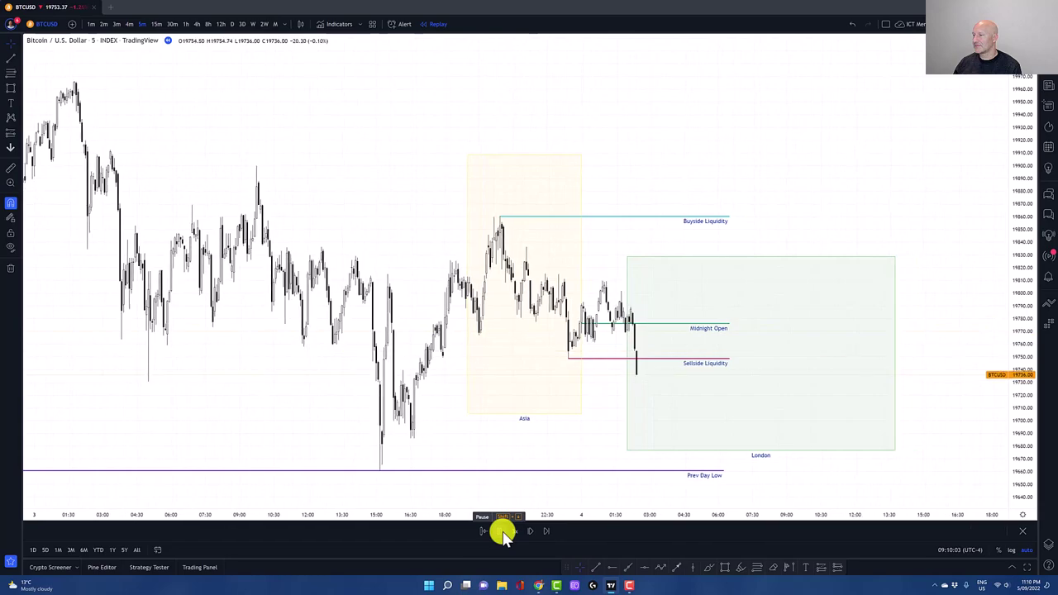
click(501, 533)
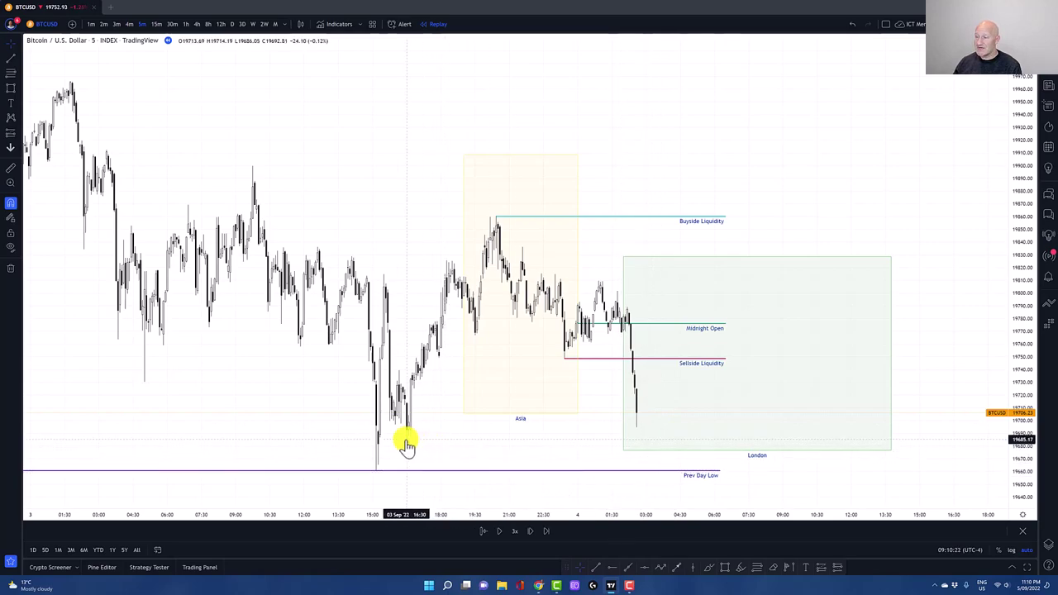
- Add the pink Sellside Liquidity / Relative Equal Lows line at the equal lows
key(ctrl+z)
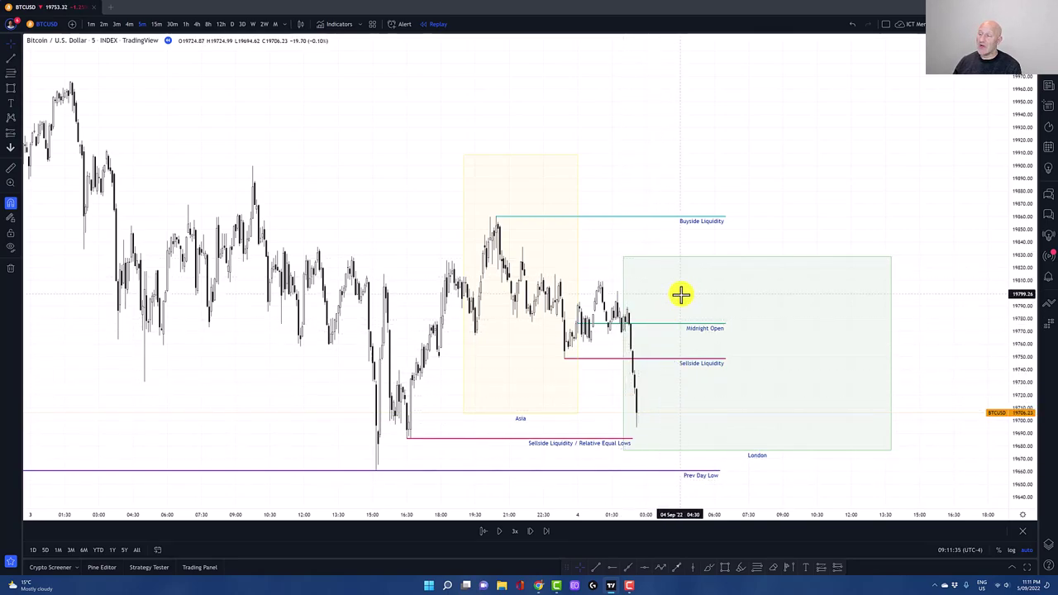
- Run the replay forward a few 5-minute candles inside the London box, pausing once, then resuming
click(500, 534)
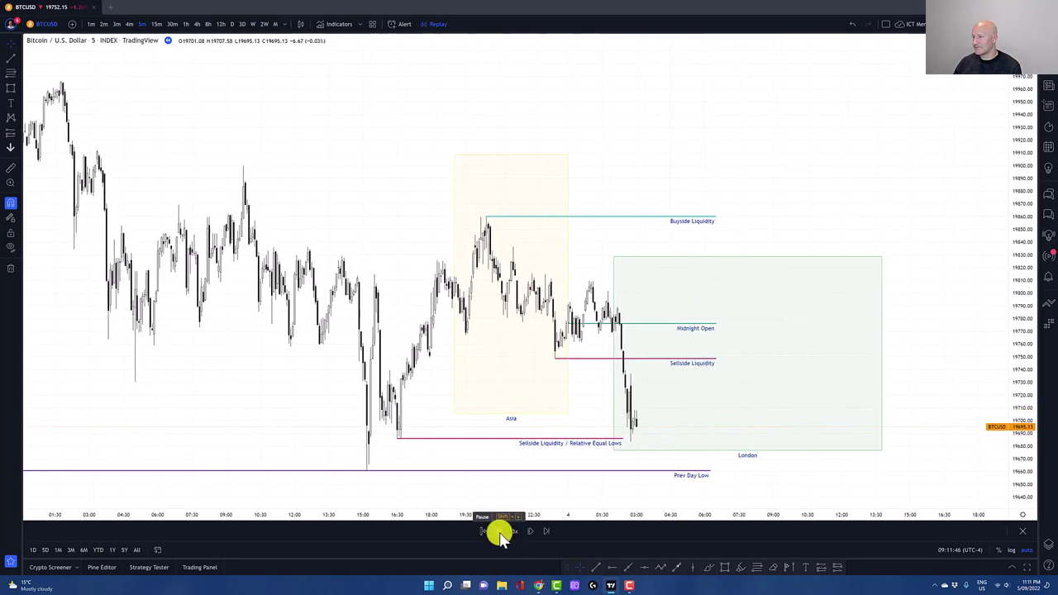
click(499, 533)
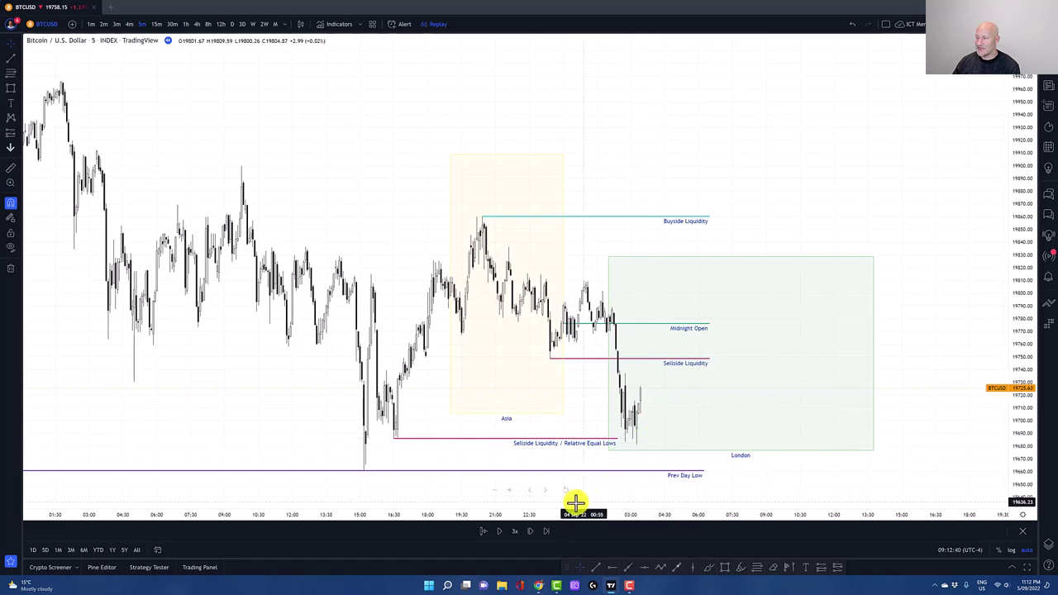
click(499, 532)
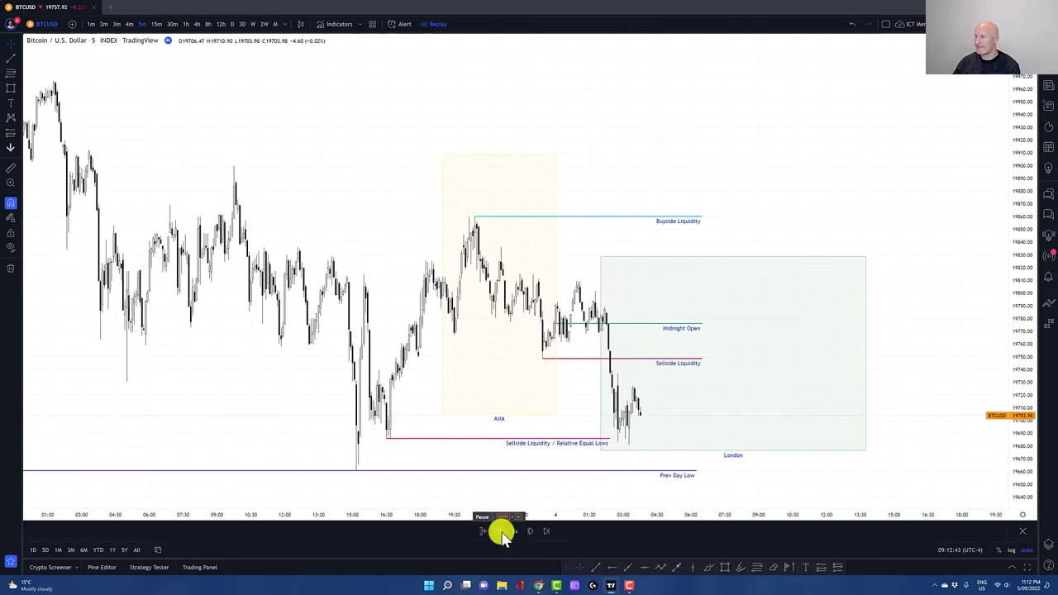
- Pause the replay after price wicks below Prev Day Low near 19,590, and deselect Buyside Liquidity
click(499, 531)
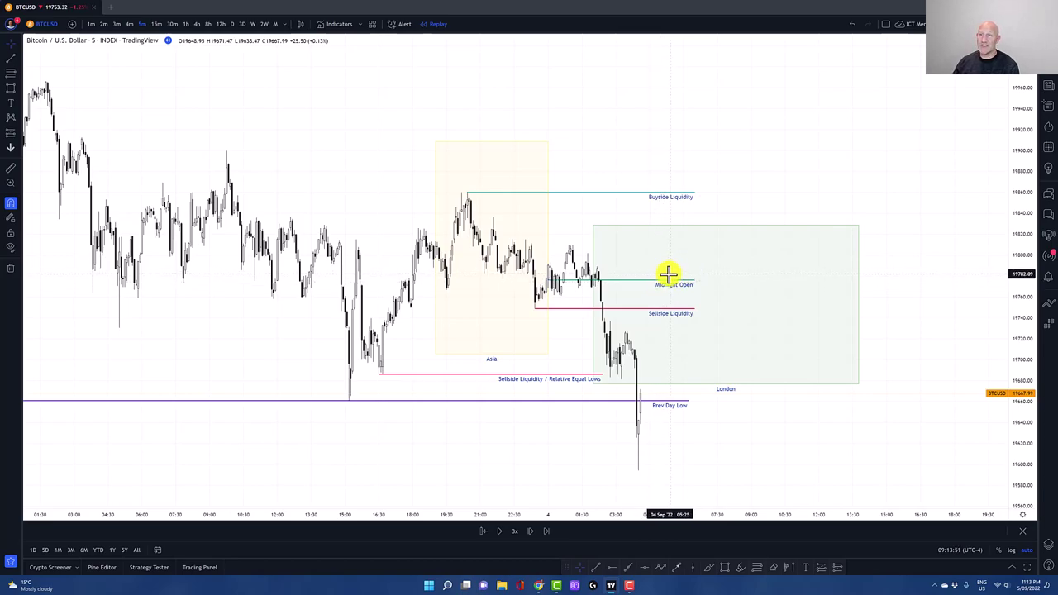
click(588, 193)
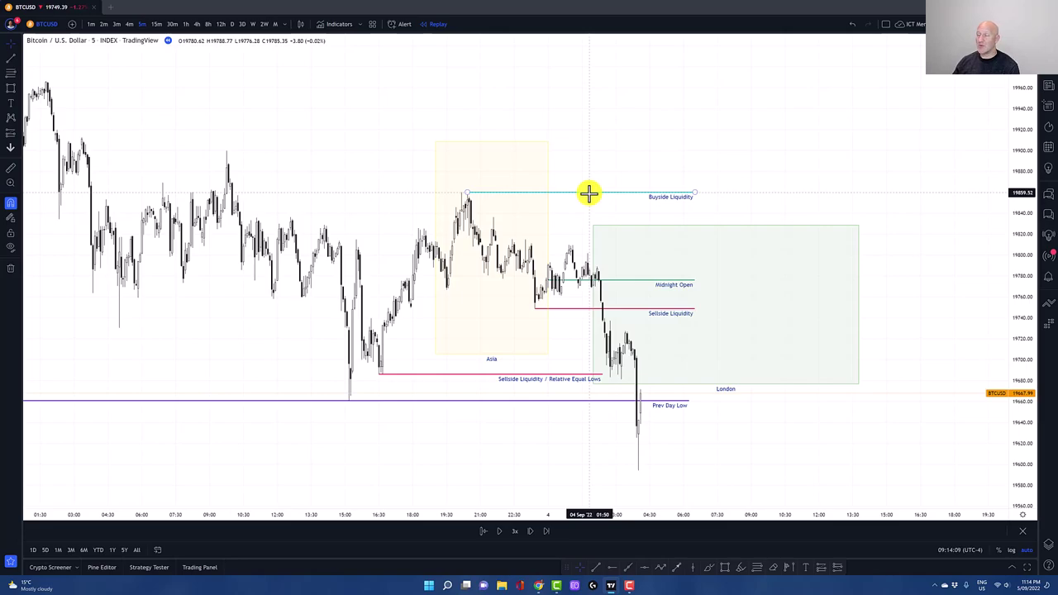
key(Escape)
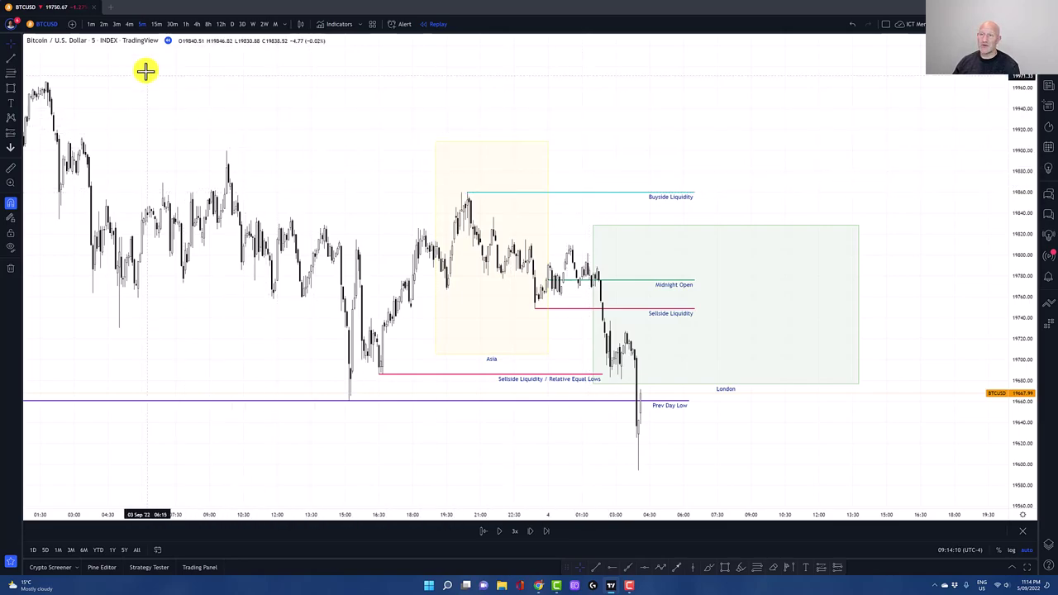
- Switch to 3-minute candles and replay briefly past the spike into Sellside Liquidity
click(118, 24)
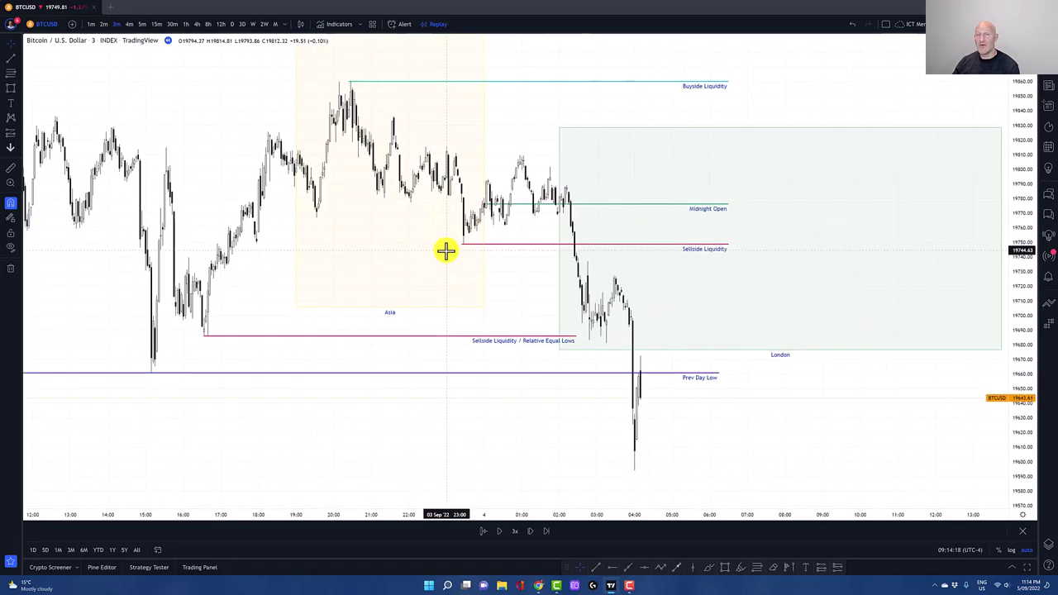
click(496, 533)
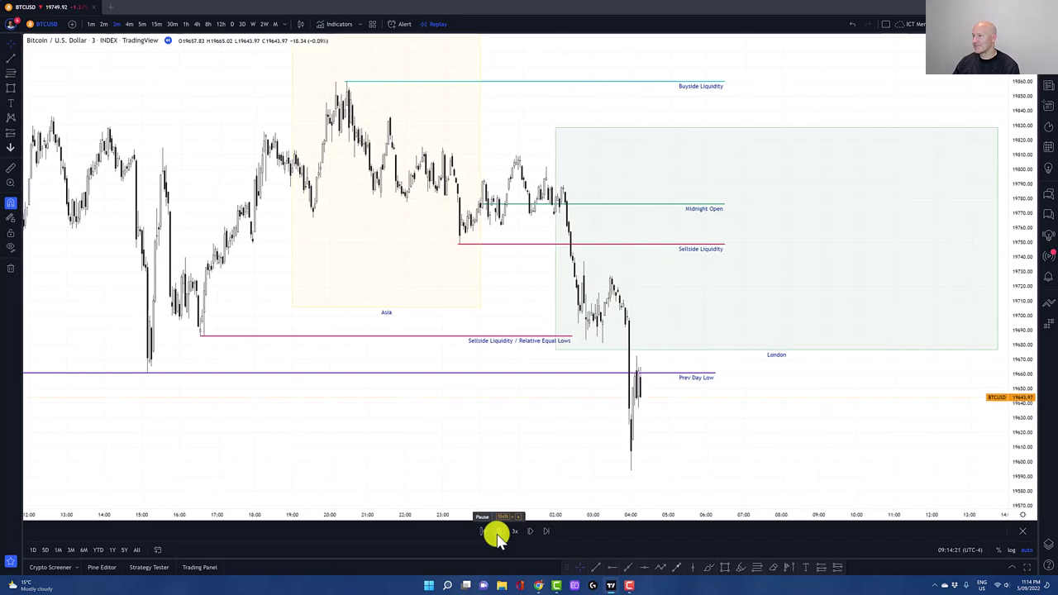
click(496, 533)
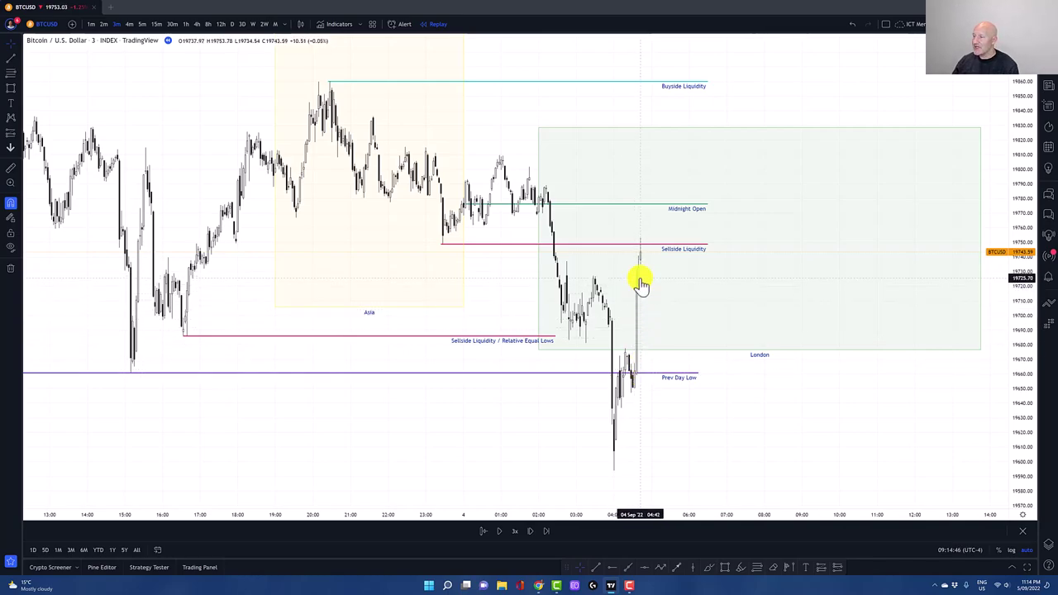
- Place a long position at the rally entry near 19,720, stop 19,650, target 19,846
click(623, 350)
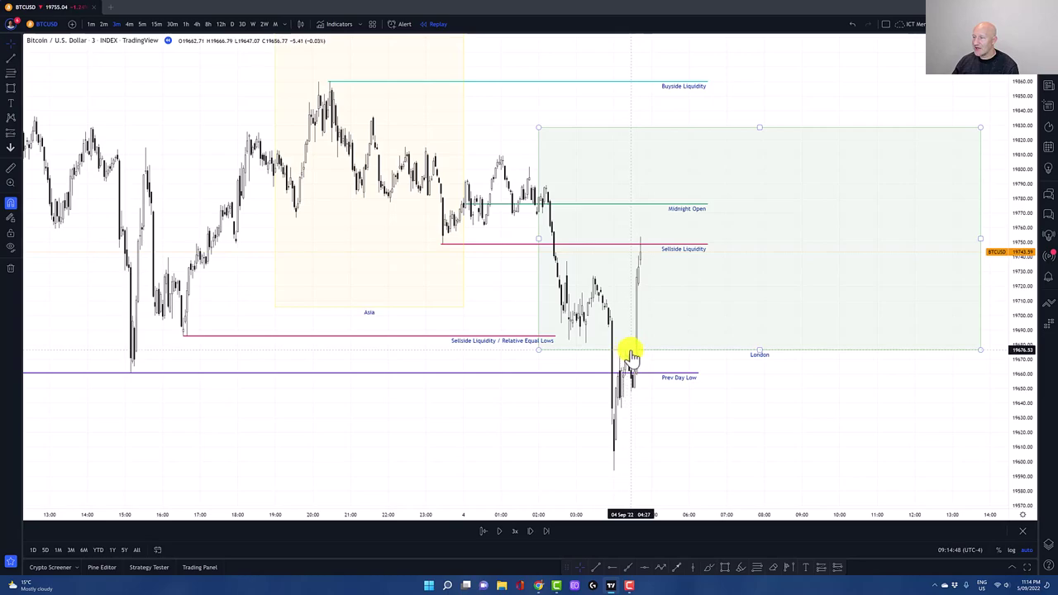
click(622, 355)
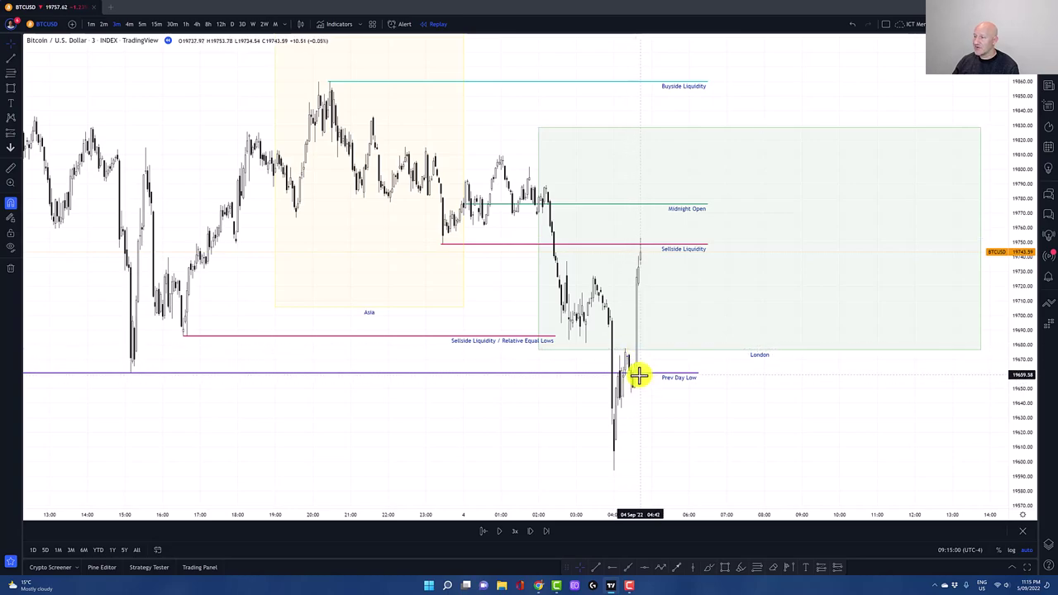
click(639, 288)
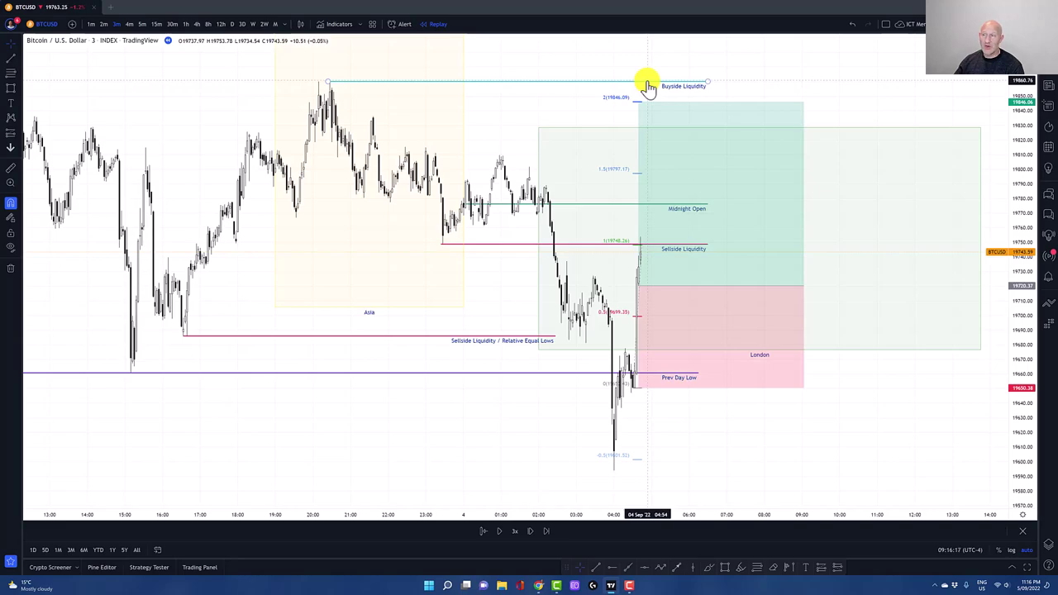
drag(636, 109, 638, 81)
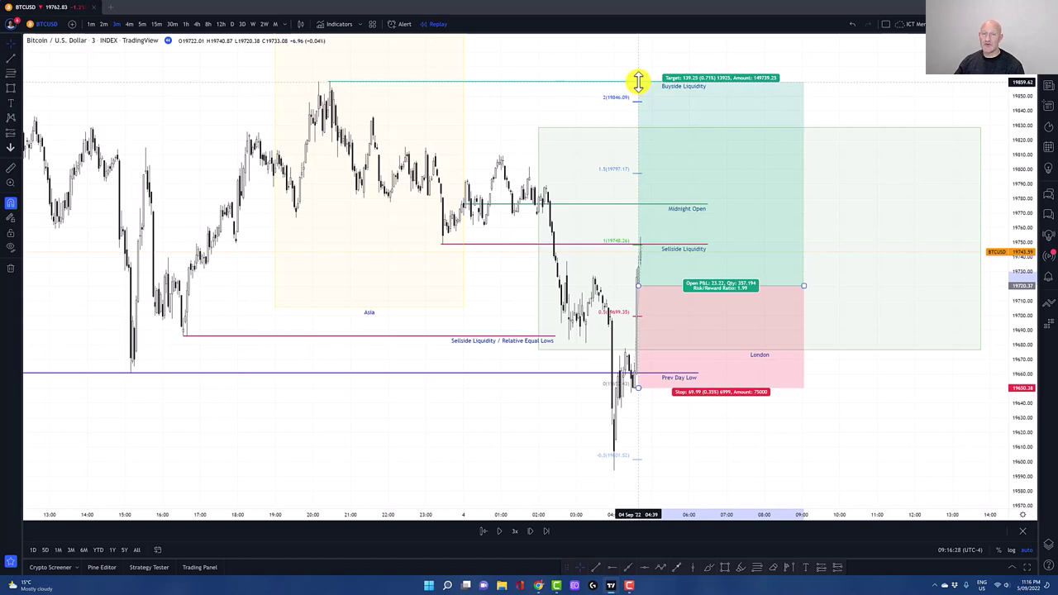
drag(638, 81, 638, 101)
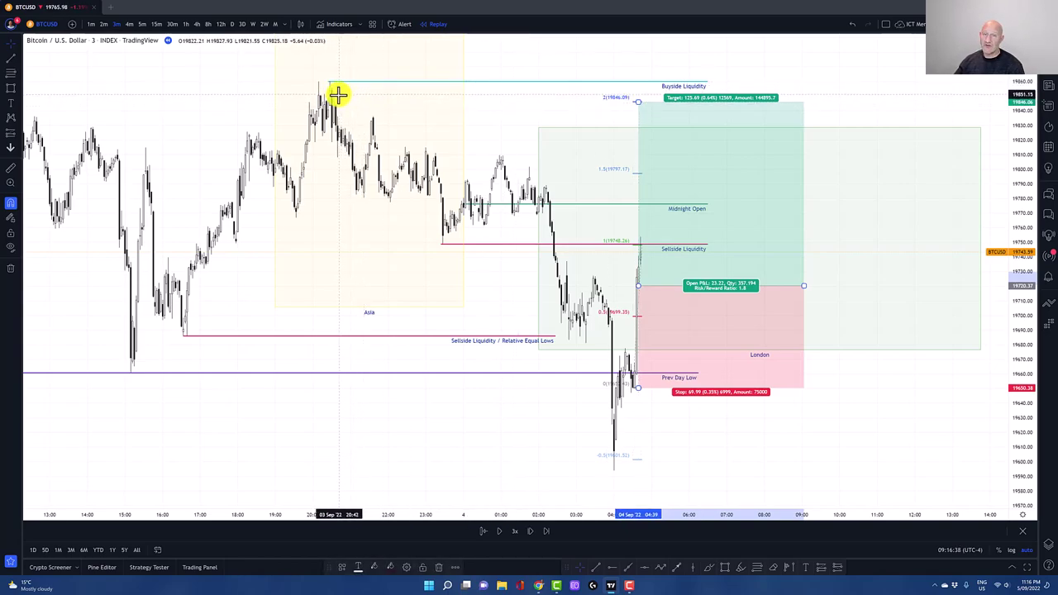
click(853, 399)
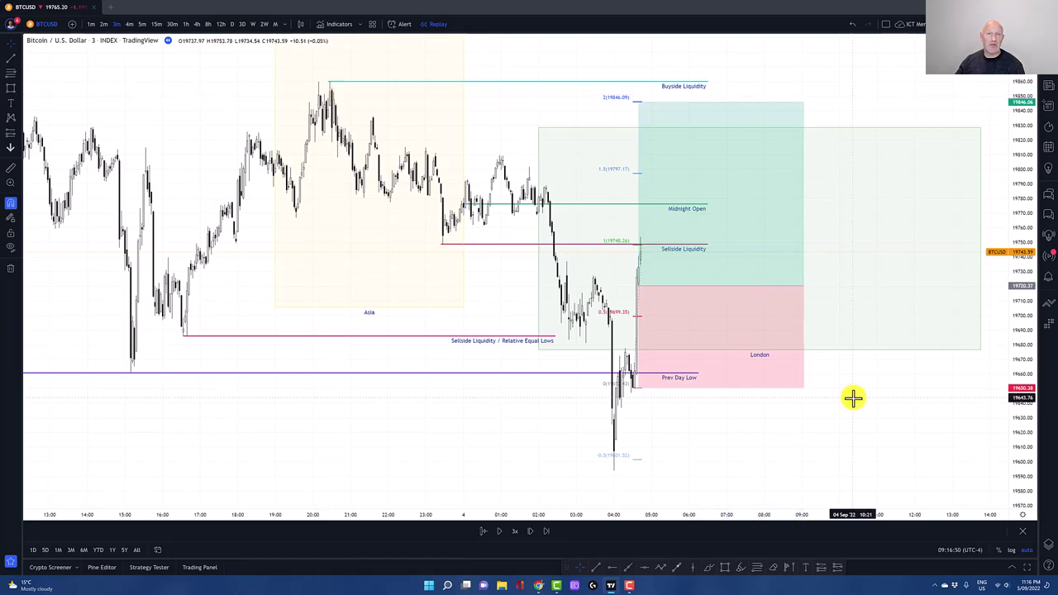
- Replay until price spikes above Buyside Liquidity, hitting the 19,846 target for a 125.69 profit
click(500, 532)
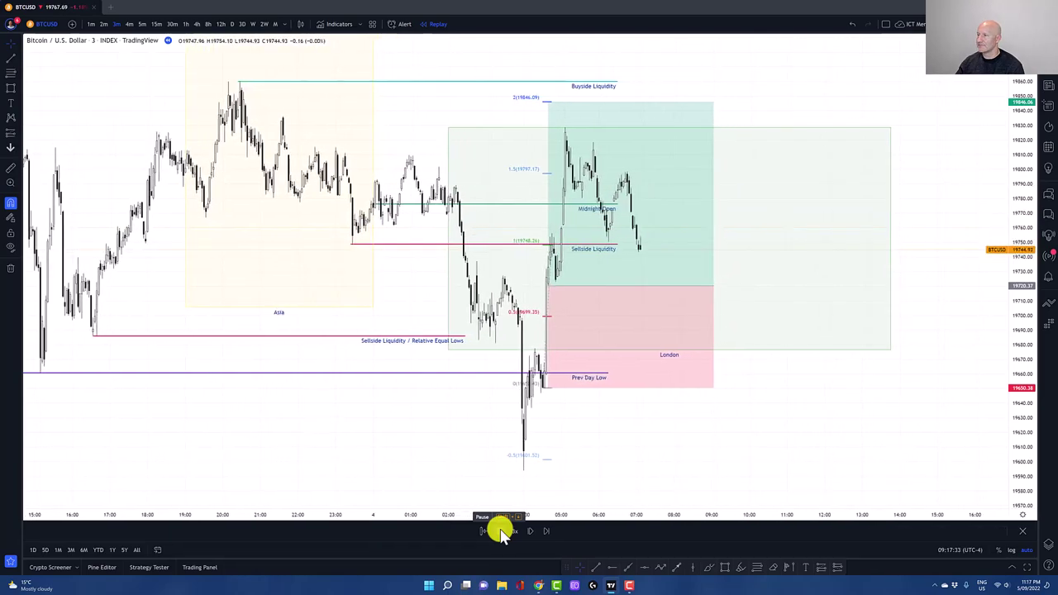
click(501, 530)
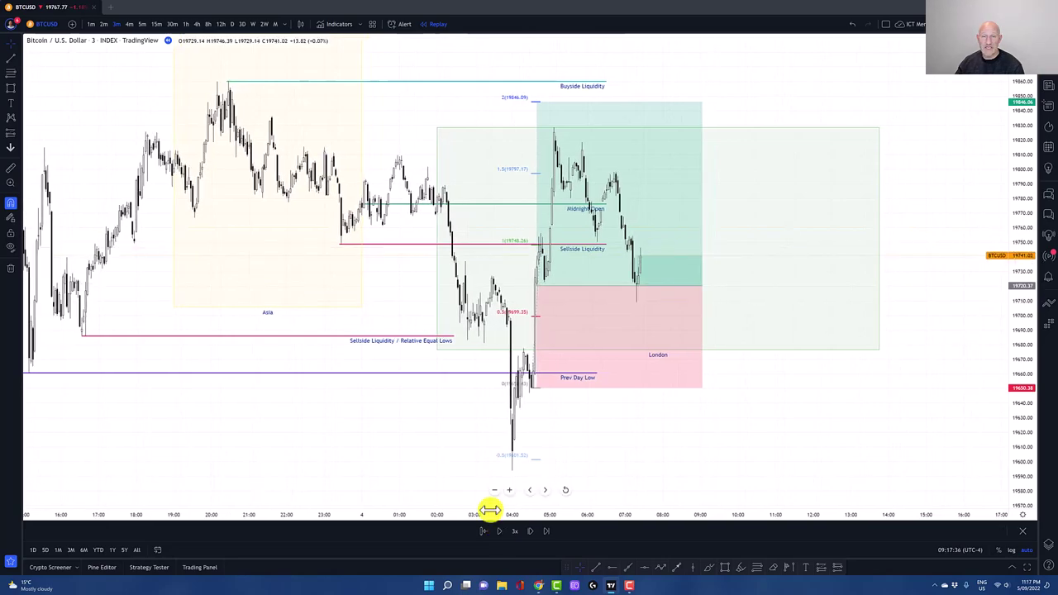
mouse_move(559, 206)
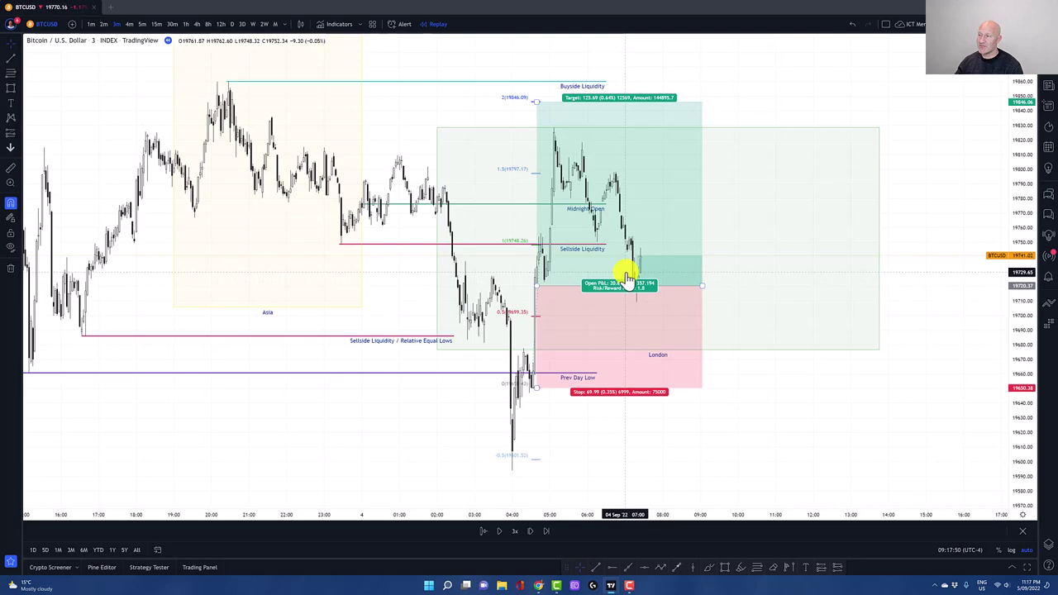
click(500, 531)
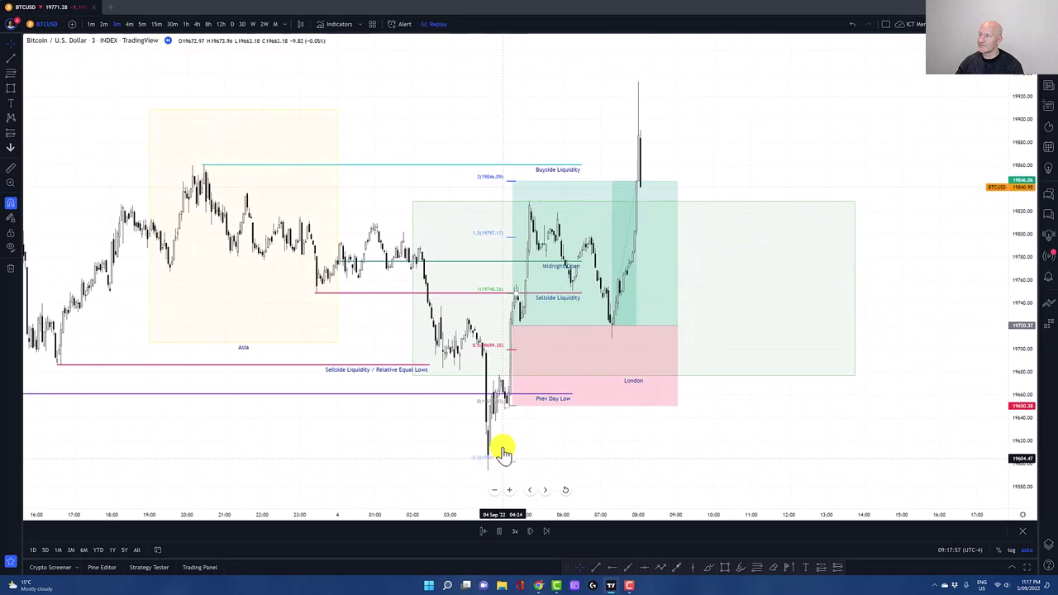
mouse_move(538, 336)
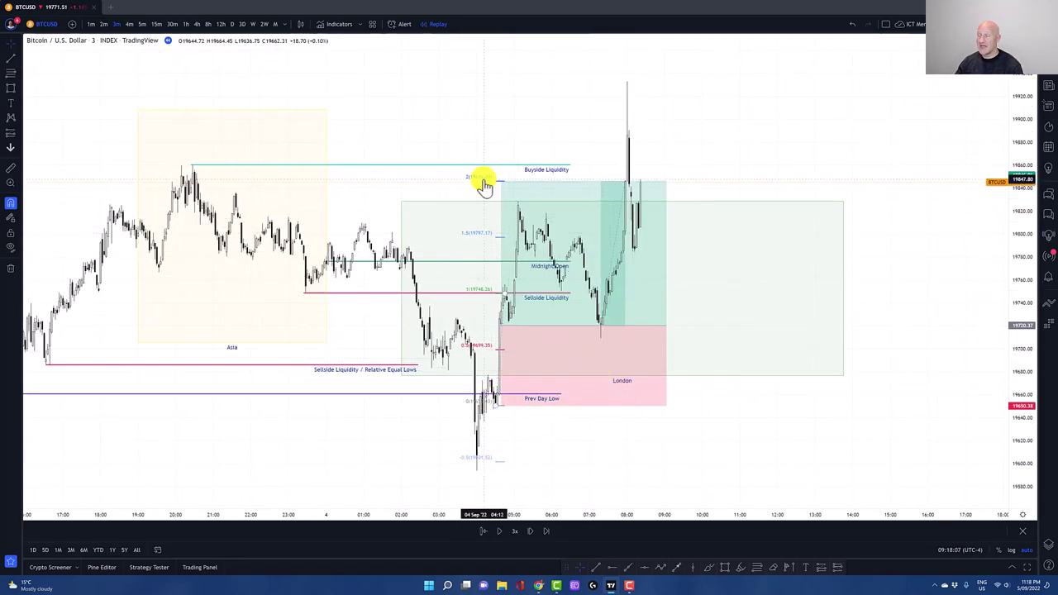
- Let the replay run past 13:30 toward the 19,940 peak and remove the long-position drawing
mouse_move(498, 177)
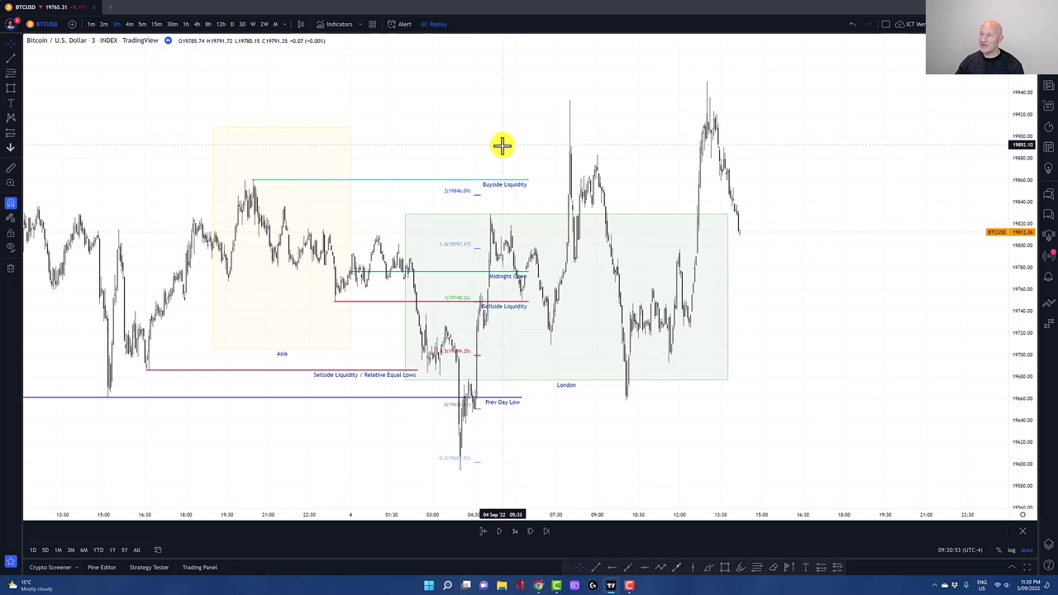
- Zoom and pan to the early-morning dip, then switch the chart to 1-minute candles
scroll(502, 145, up, 1)
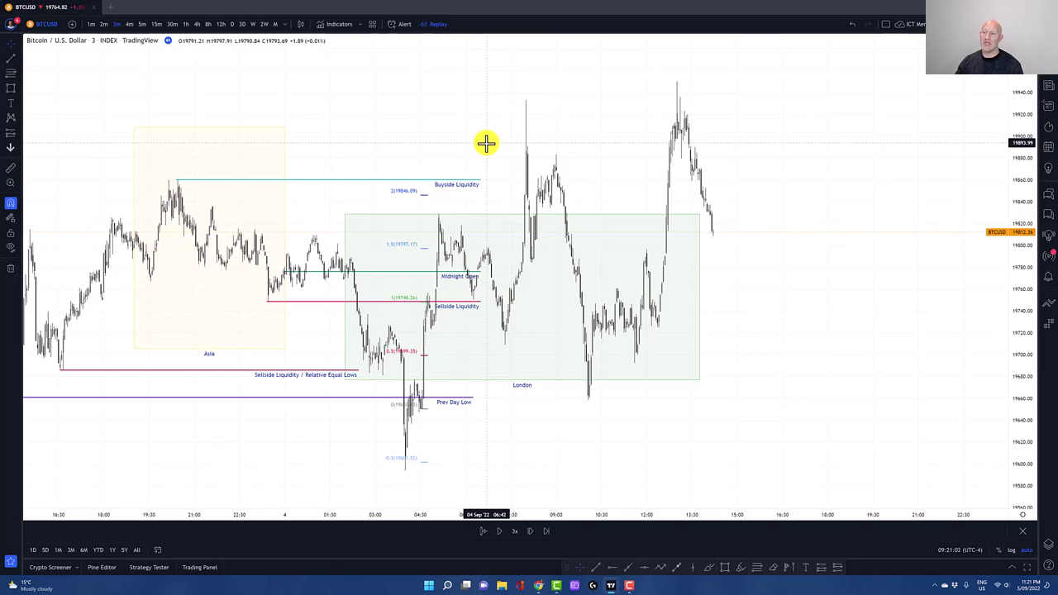
drag(483, 394, 514, 393)
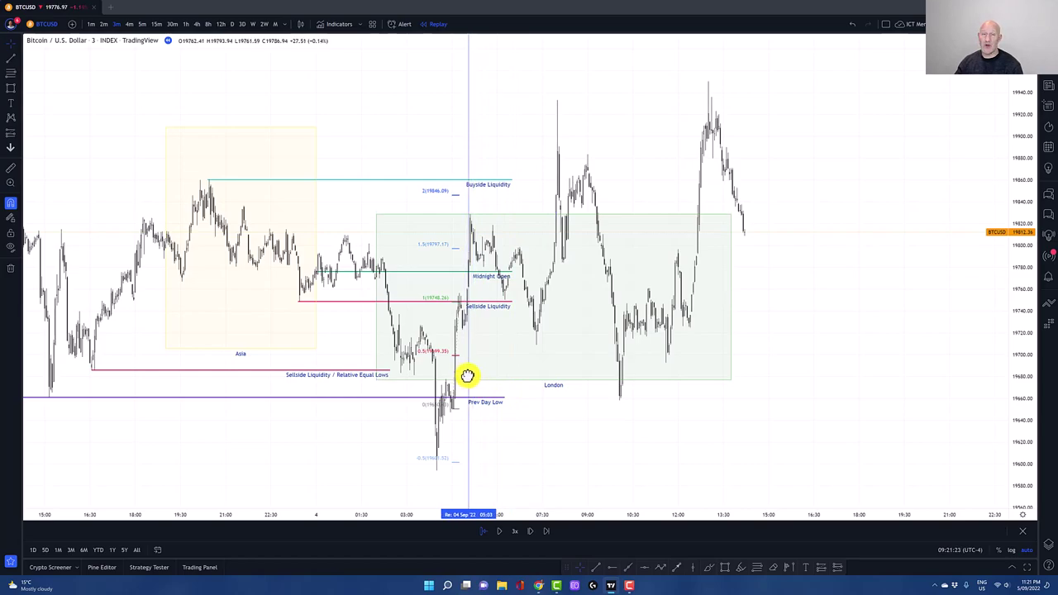
key(1)
key(Return)
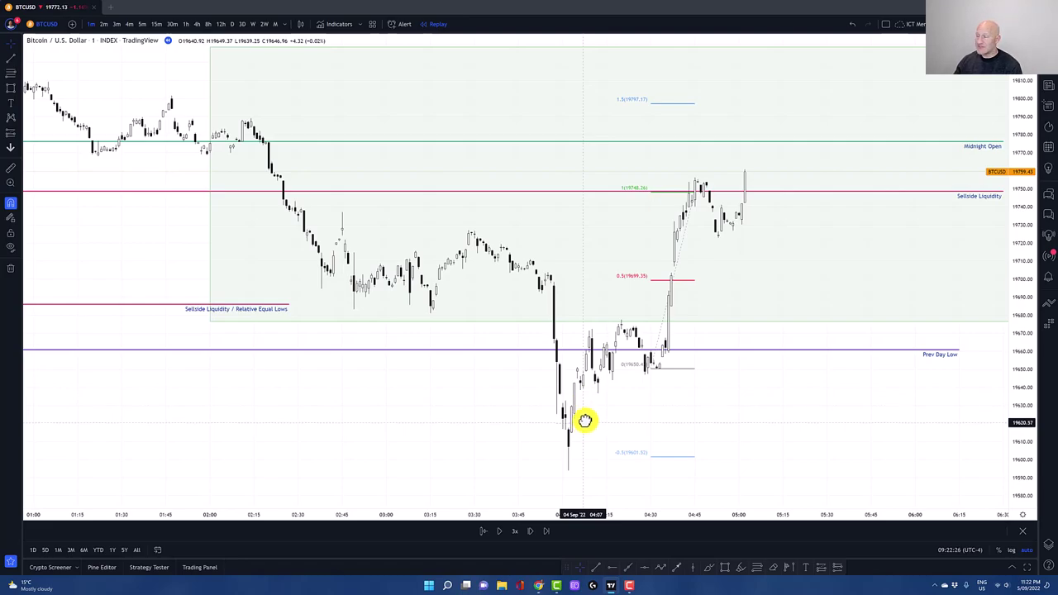
- Place a 1-minute long at about 19,645, stop below the sweep low, target at 19,797 (2.99 R/R)
click(577, 379)
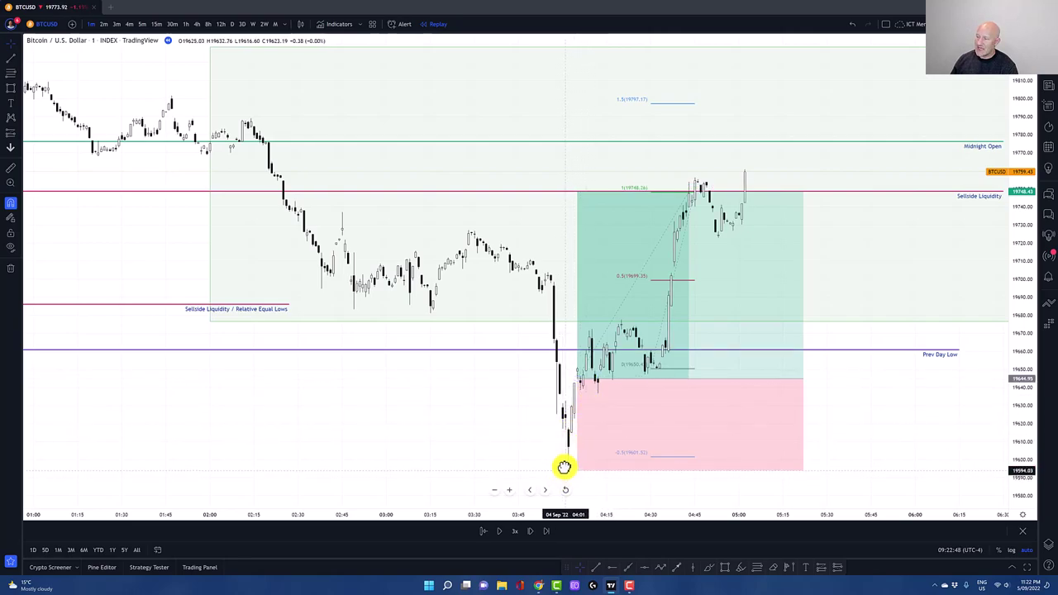
drag(581, 470, 574, 433)
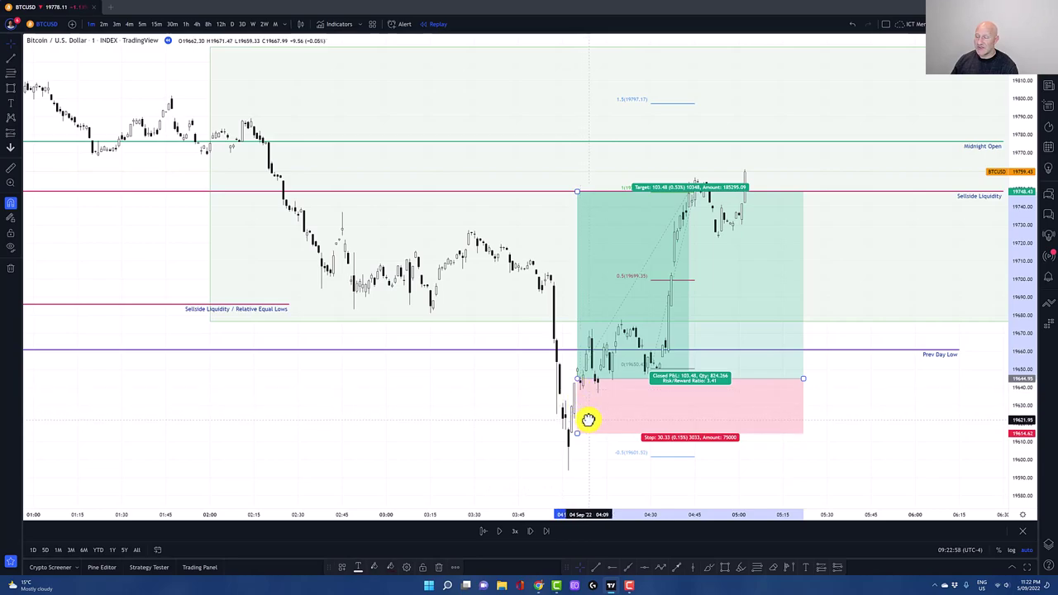
drag(576, 432, 575, 470)
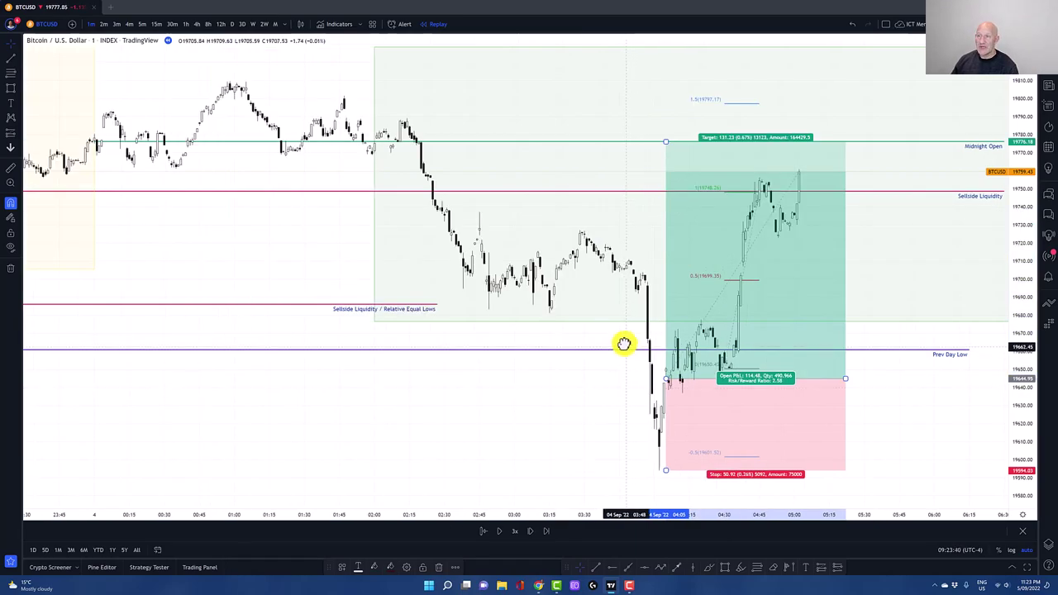
drag(664, 143, 664, 104)
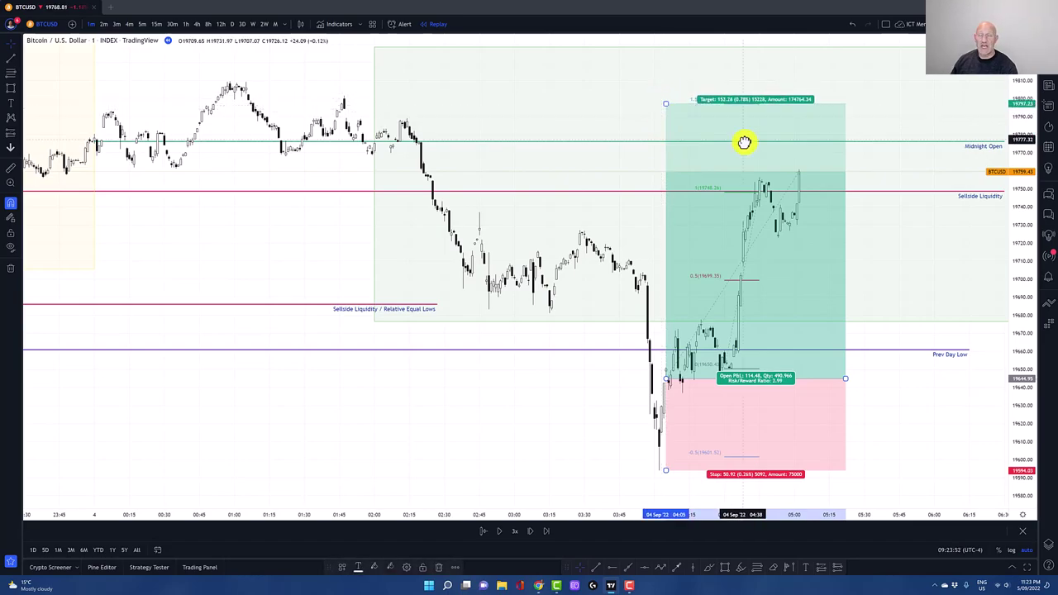